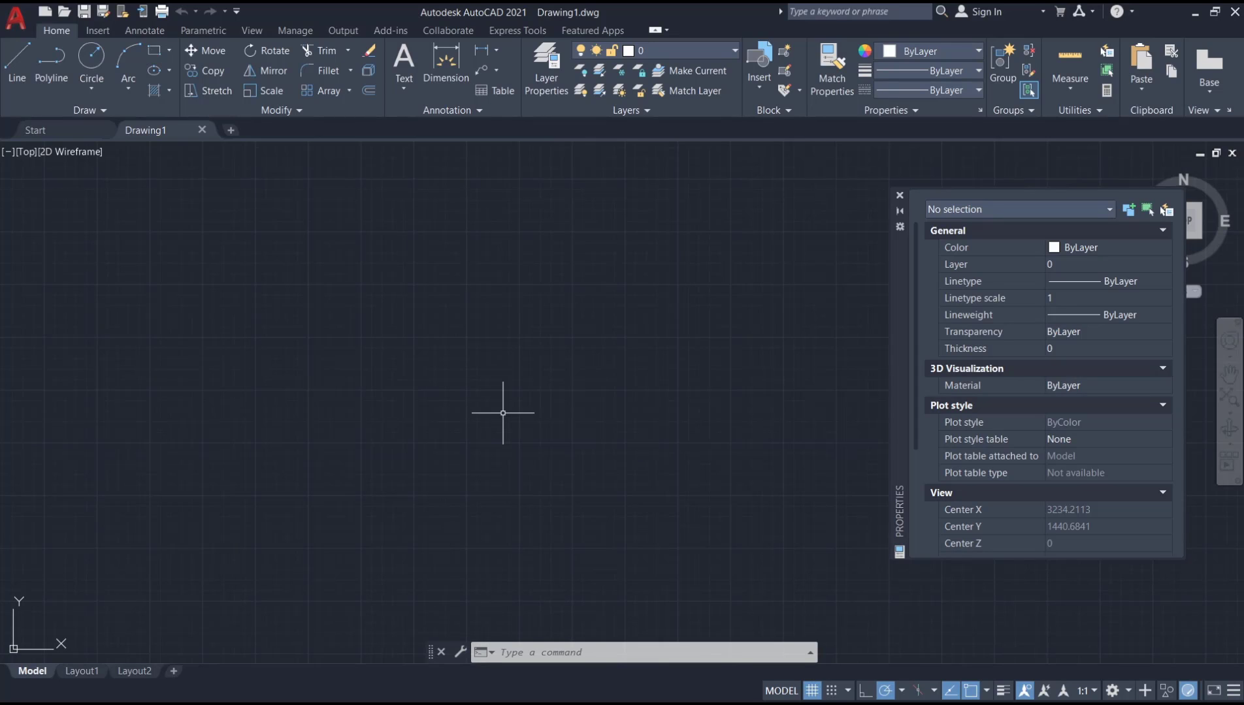
pyautogui.write('re')
pyautogui.write('c')
# Step: Draw a rectangle with the REC command and centre it in the view
pyautogui.press('Escape')
pyautogui.press('Return')
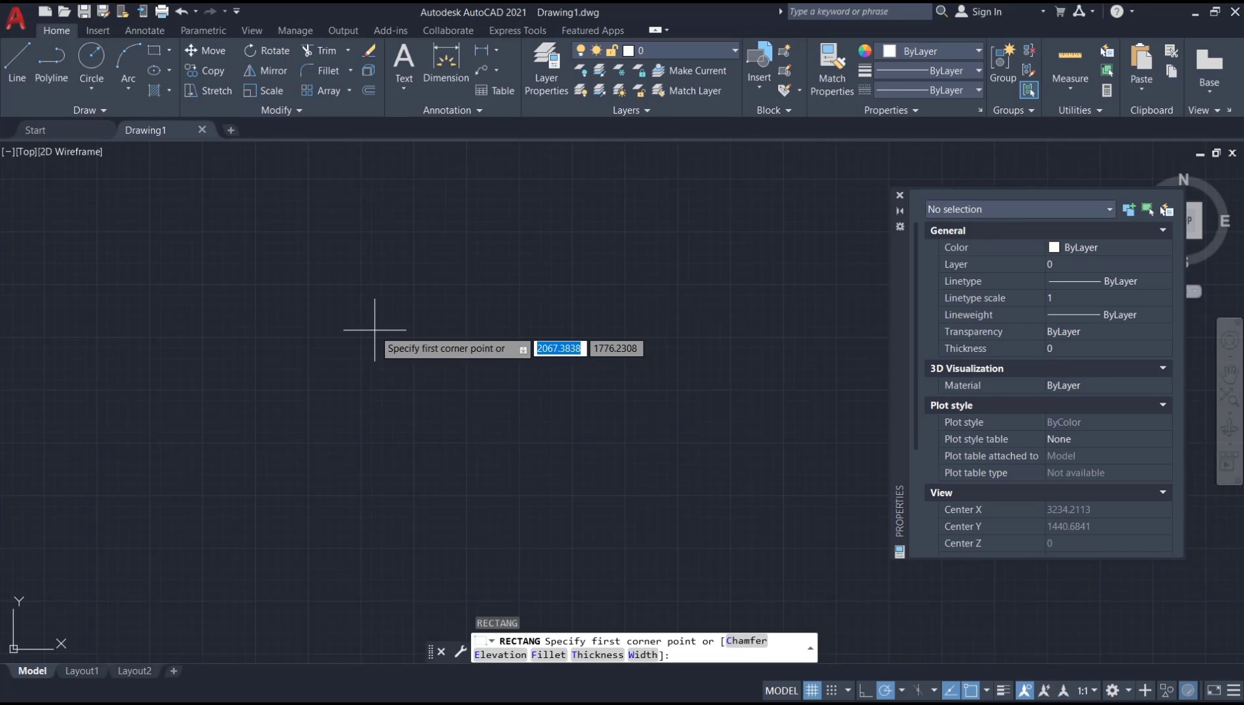
pyautogui.click(368, 318)
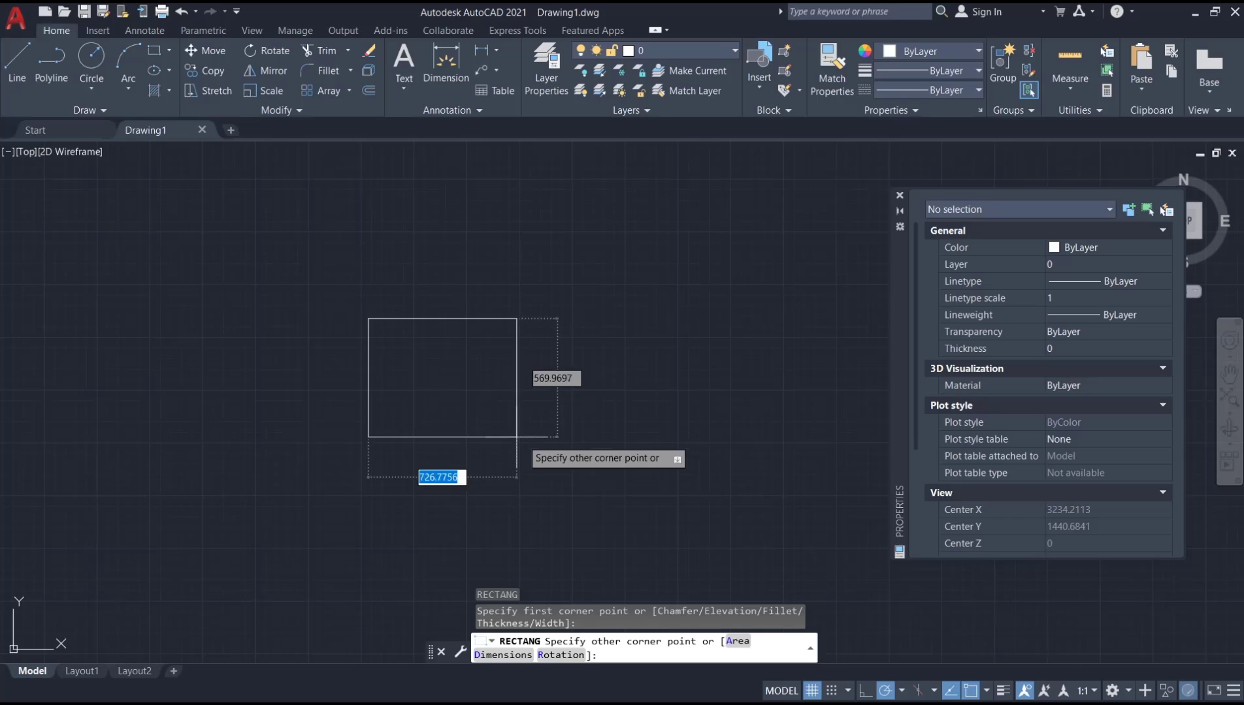
pyautogui.click(412, 362)
pyautogui.scroll(5, 391, 354)
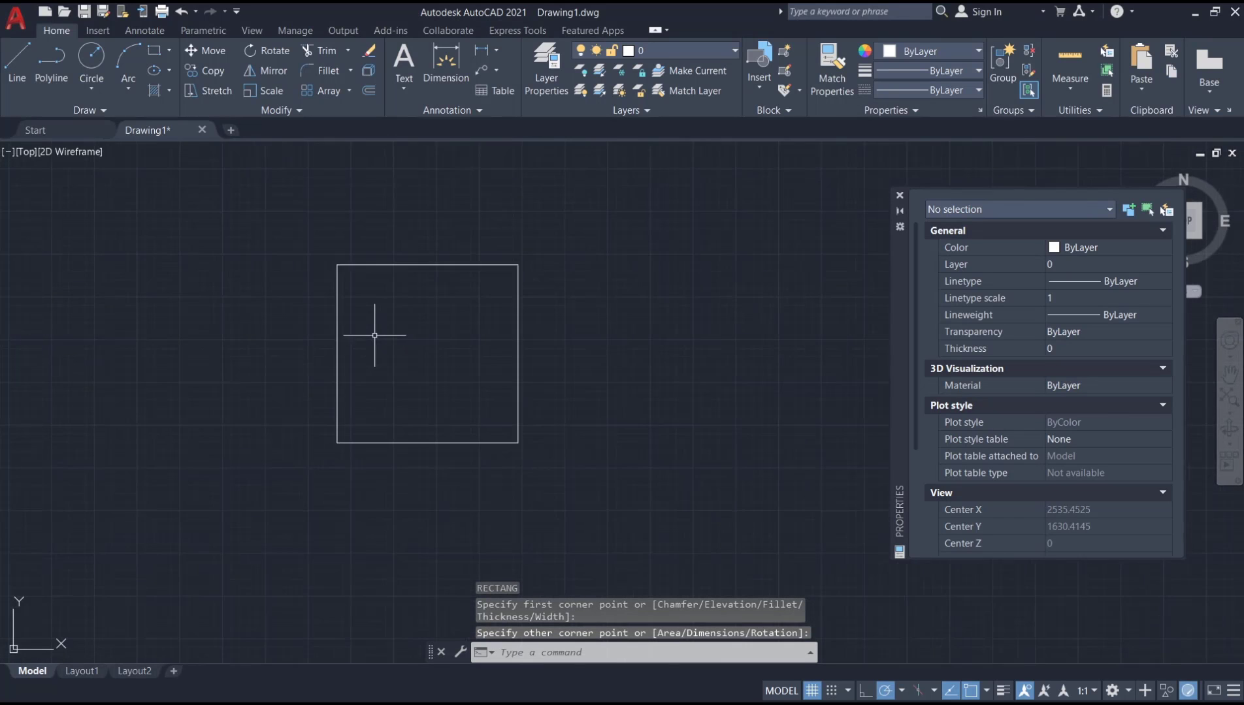
pyautogui.scroll(2, 373, 337)
pyautogui.moveTo(425, 343); pyautogui.dragTo(517, 394, button='middle')
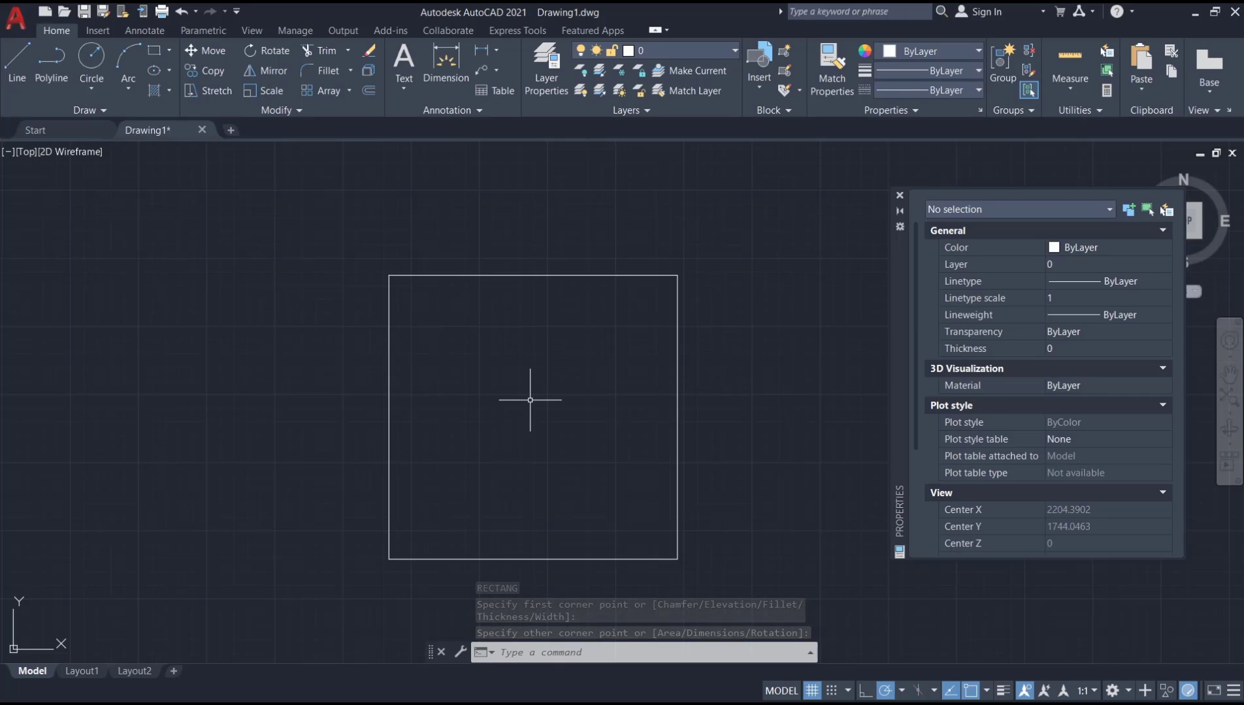
pyautogui.write('ha')
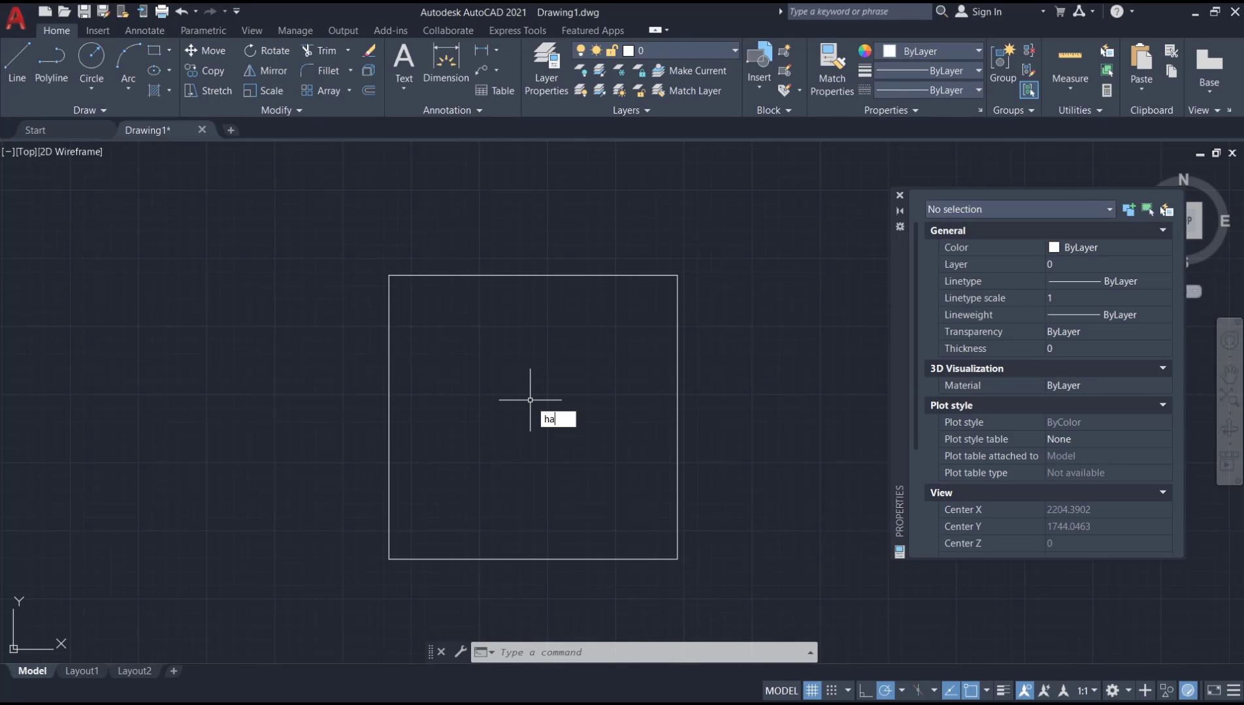
pyautogui.write('tch')
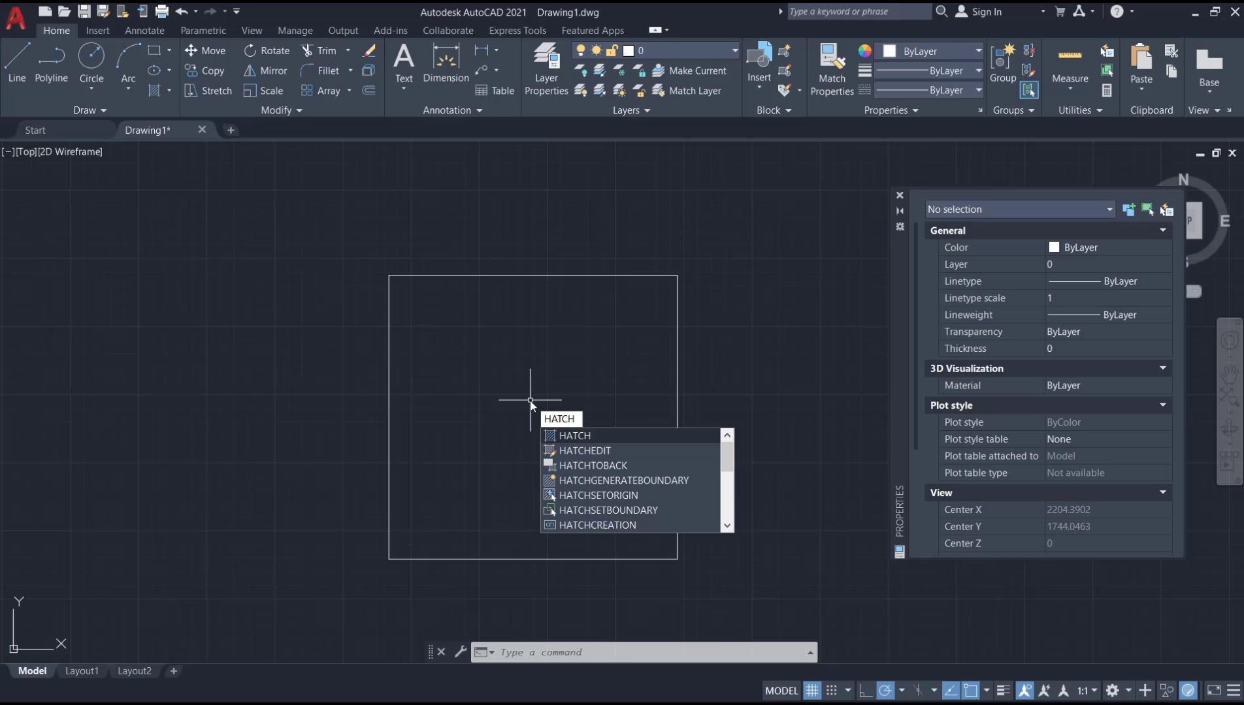
# Step: Start a HATCH with the Solid pattern and show its colour options
pyautogui.press('Return')
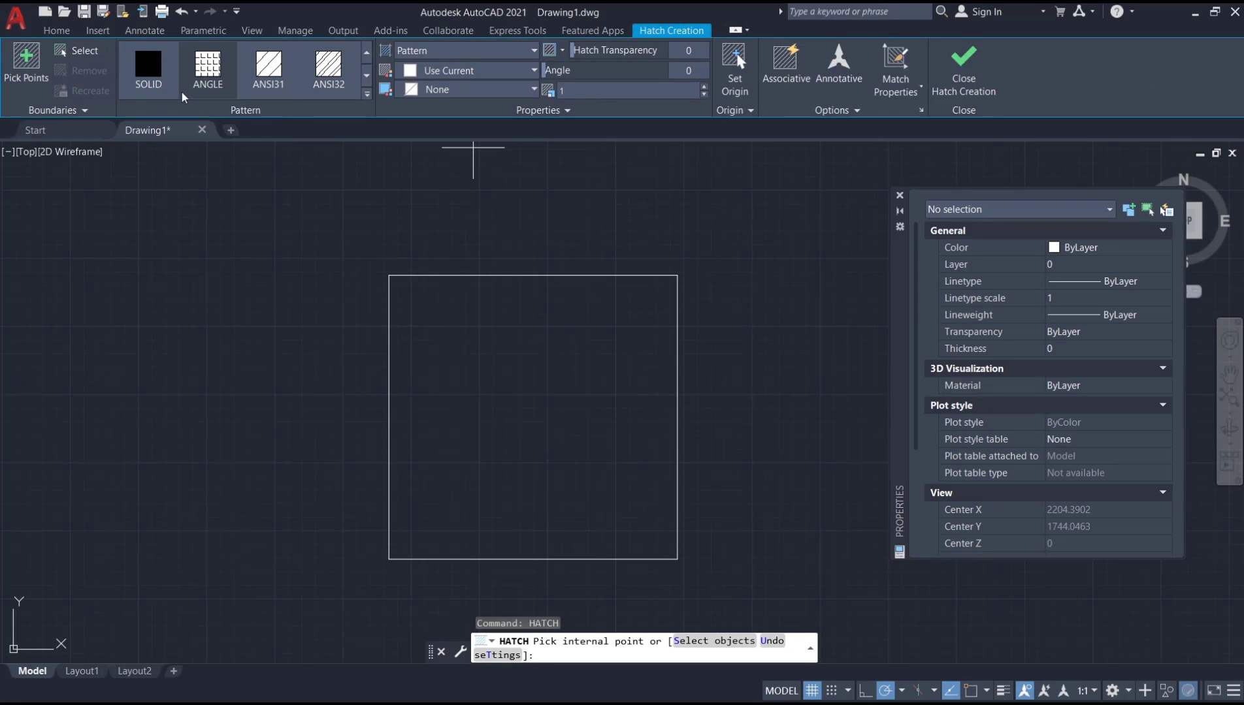
pyautogui.click(150, 76)
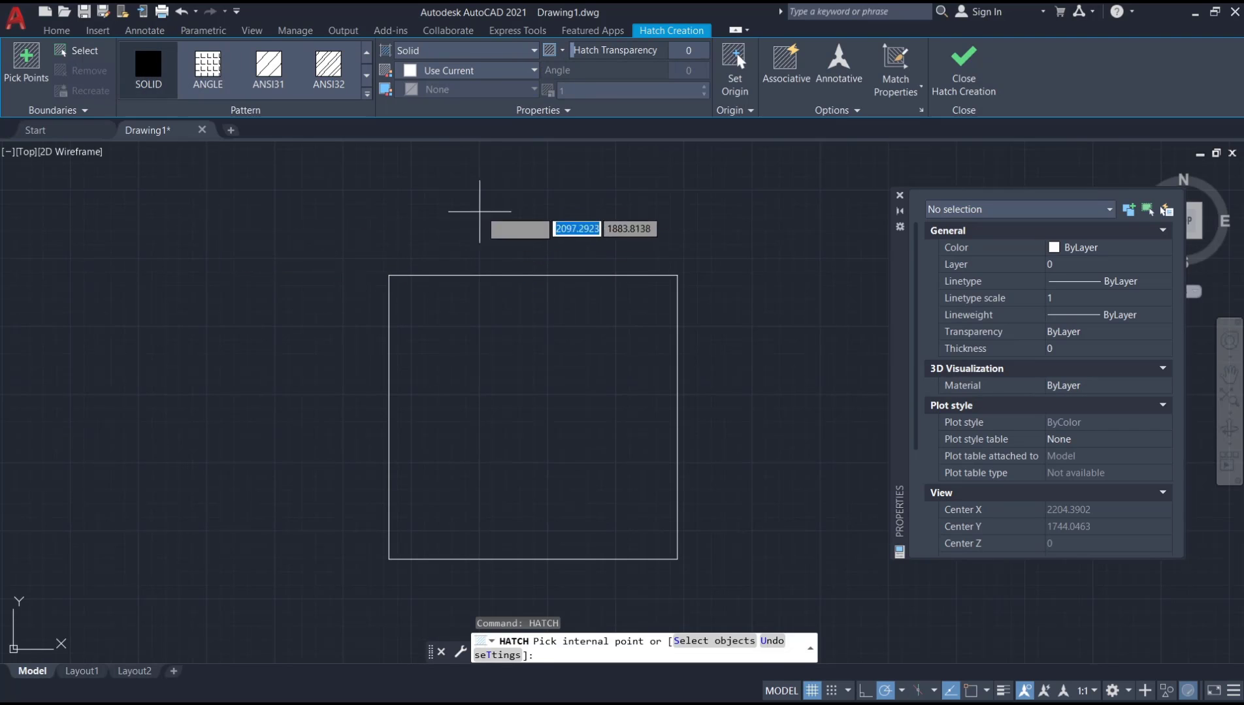
pyautogui.click(465, 73)
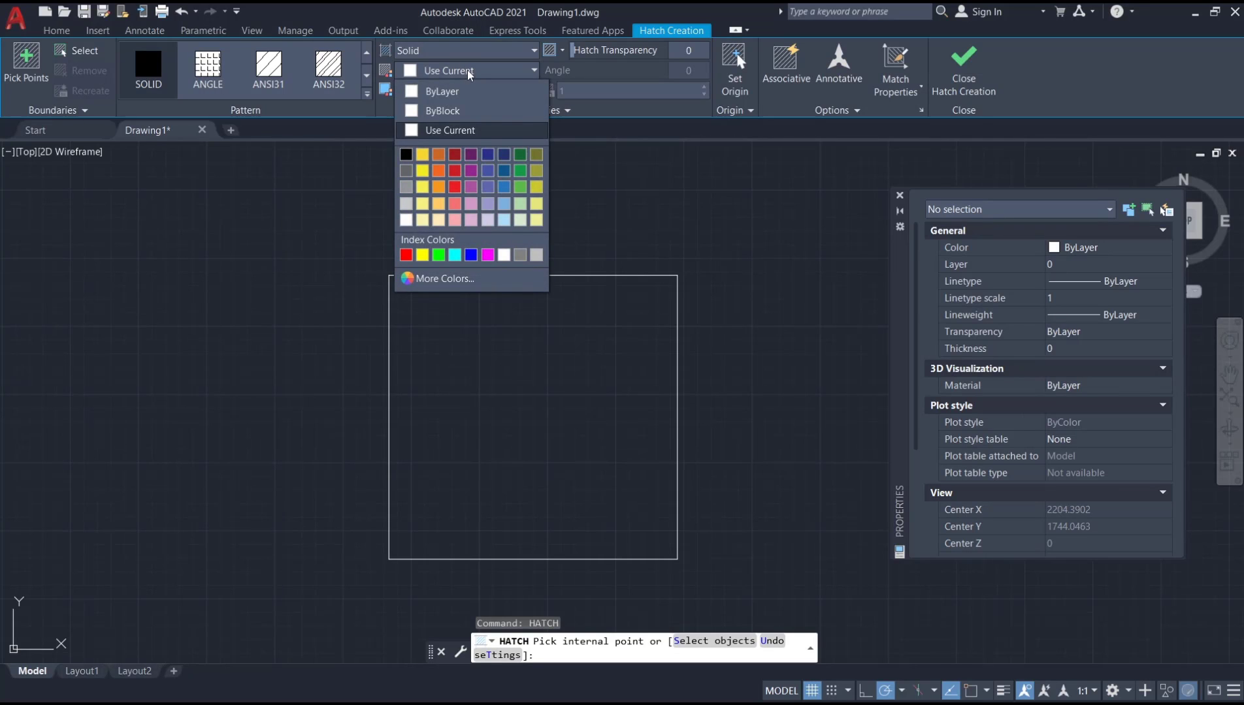
# Step: Fill the rectangle's interior with a solid green (88,186,72) hatch
pyautogui.click(521, 187)
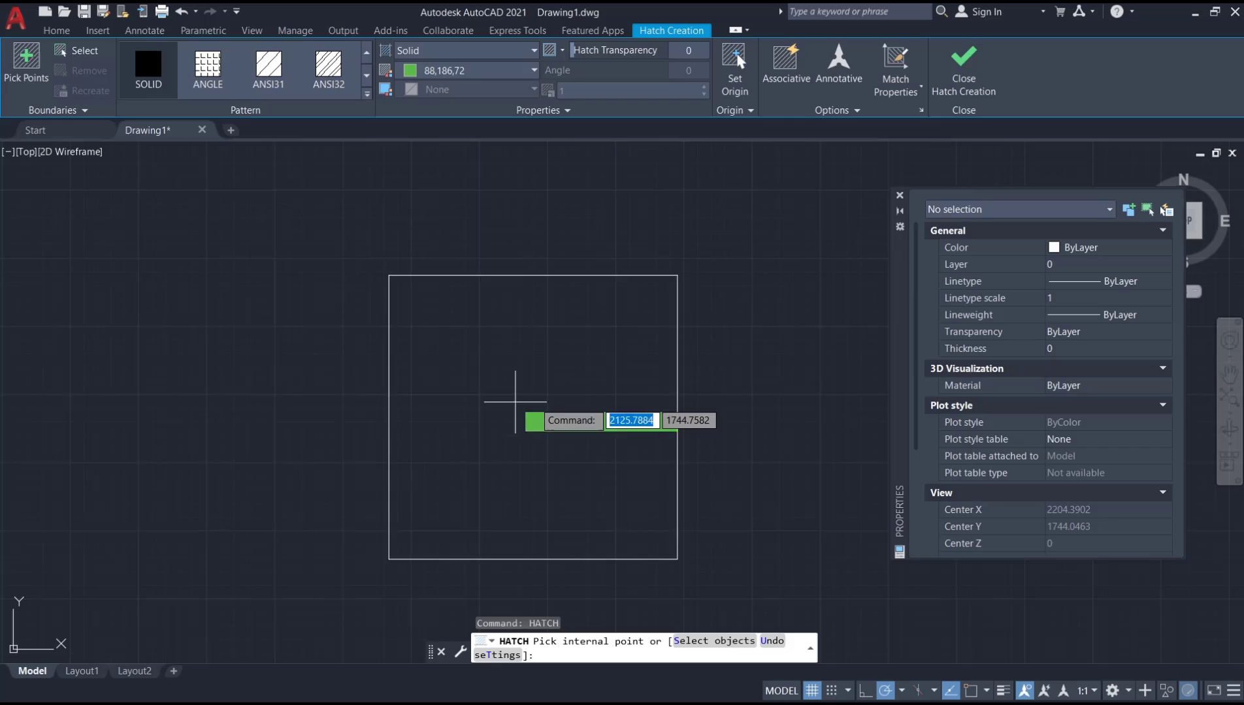
pyautogui.click(531, 390)
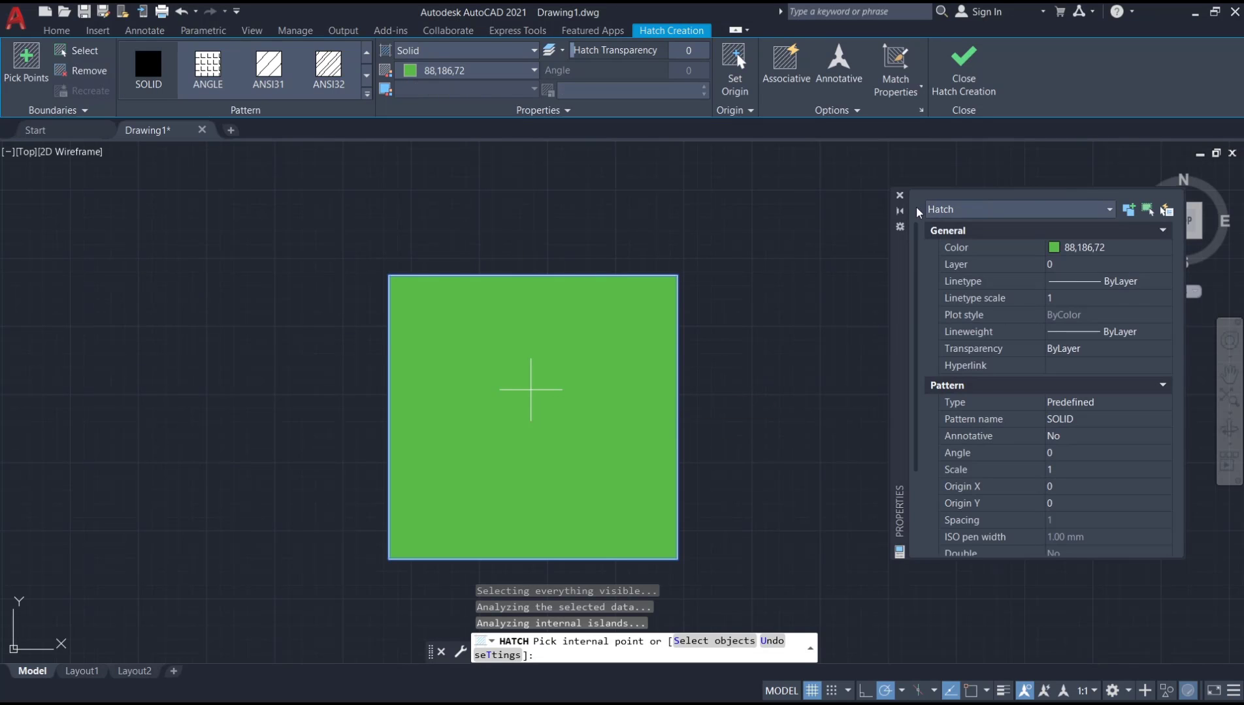
pyautogui.click(963, 78)
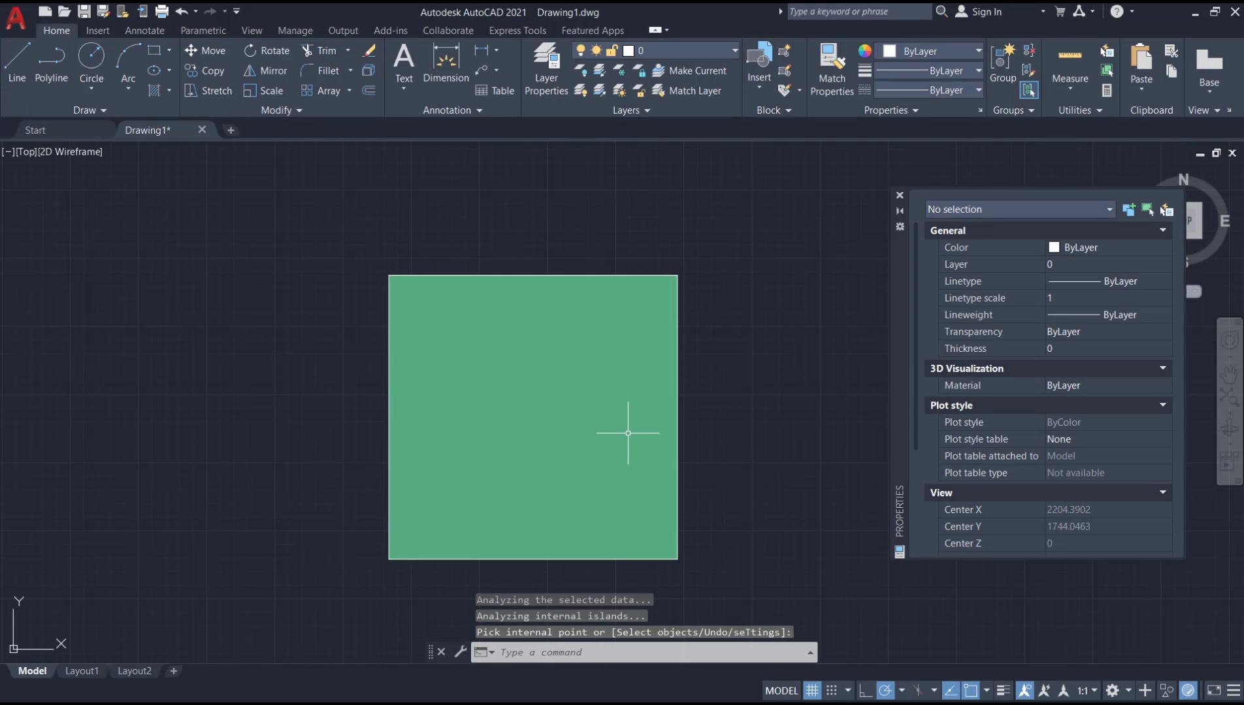
# Step: Recolour the rectangle's solid hatch to red 237,31,36
pyautogui.click(532, 362)
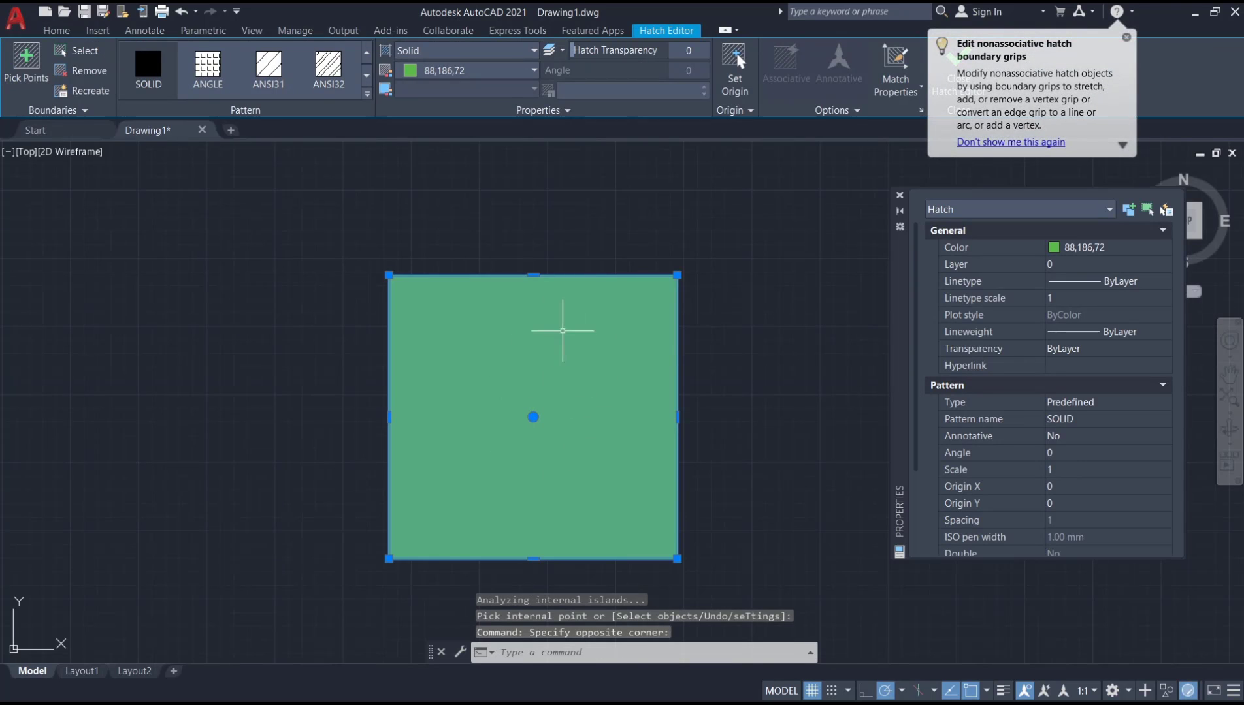
pyautogui.click(475, 70)
pyautogui.click(454, 167)
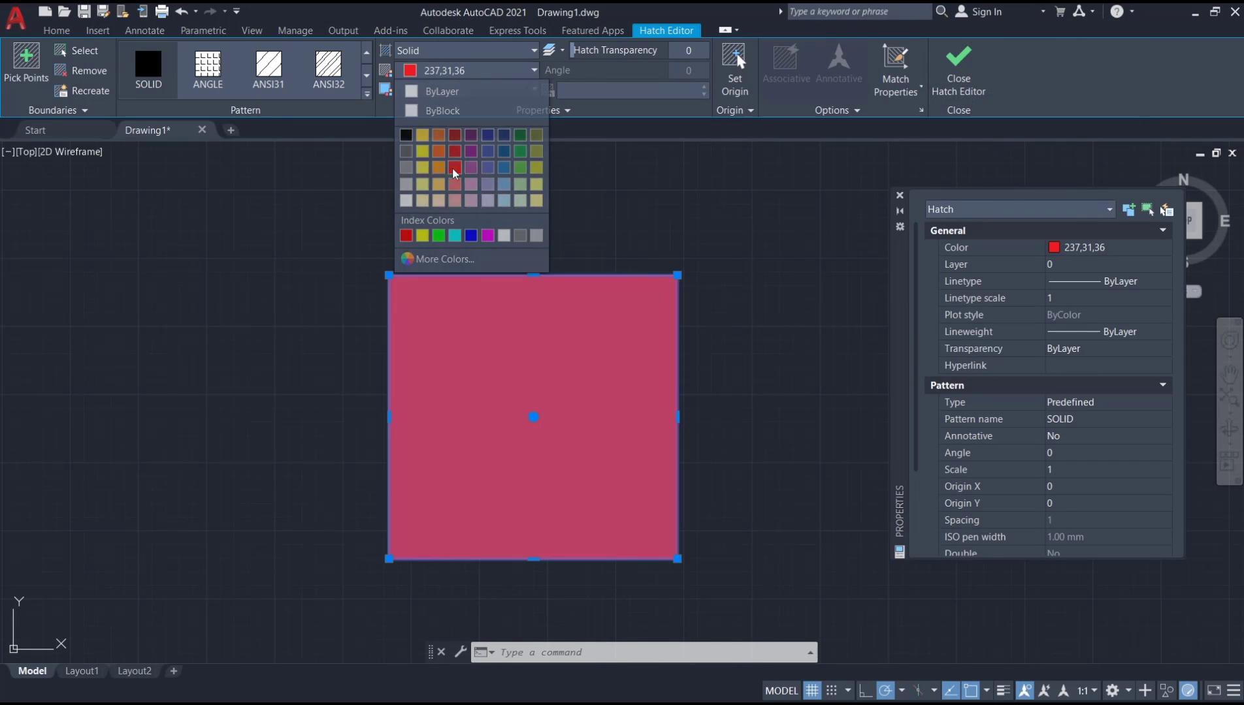
pyautogui.click(957, 69)
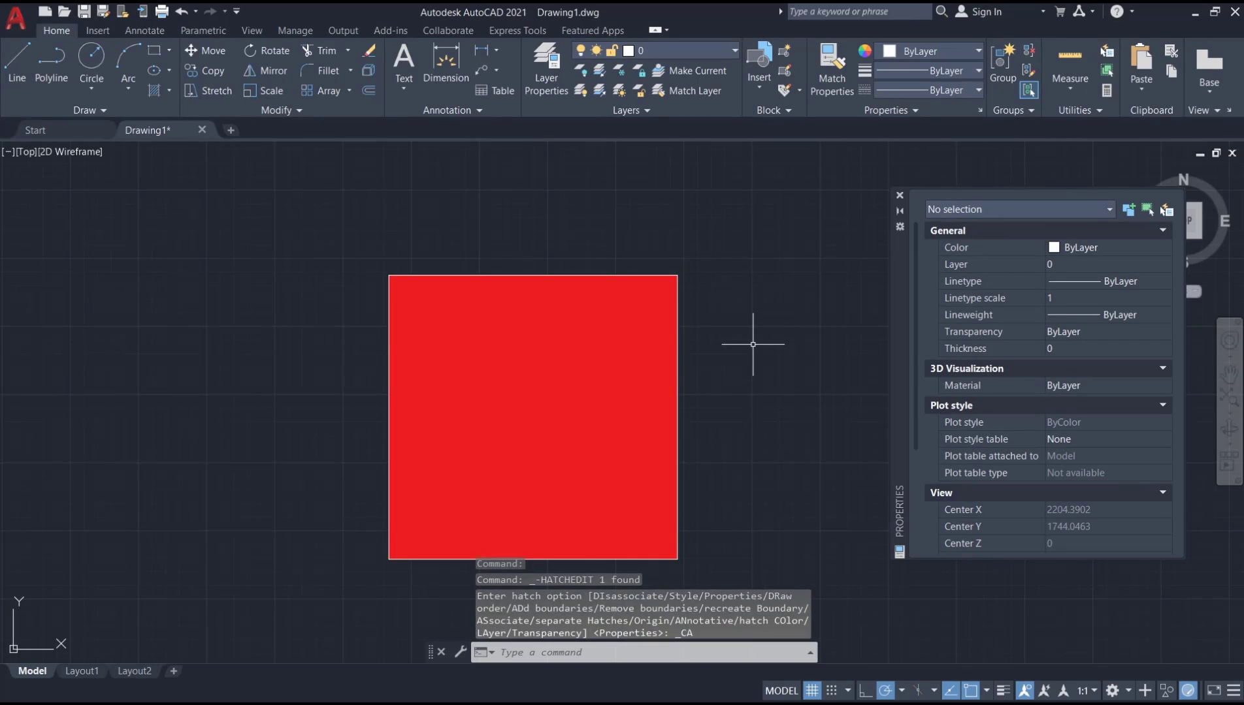